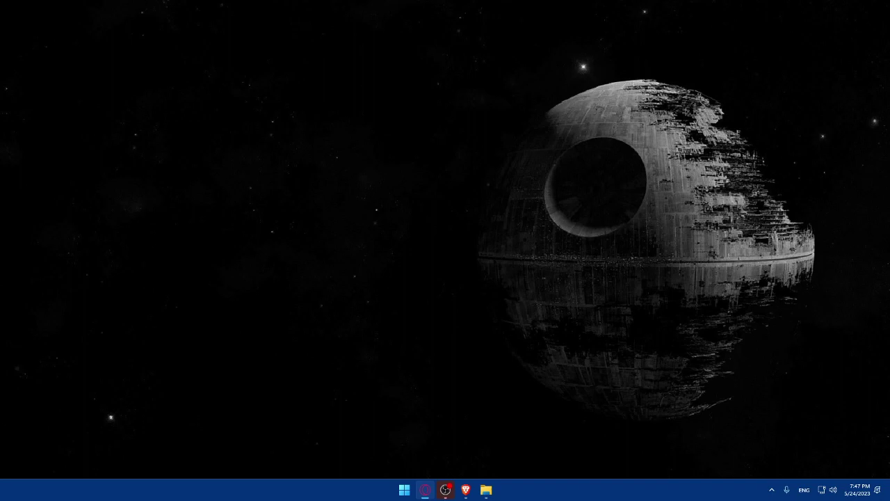
Switch to the Brave browser and go to discord.com
click(466, 490)
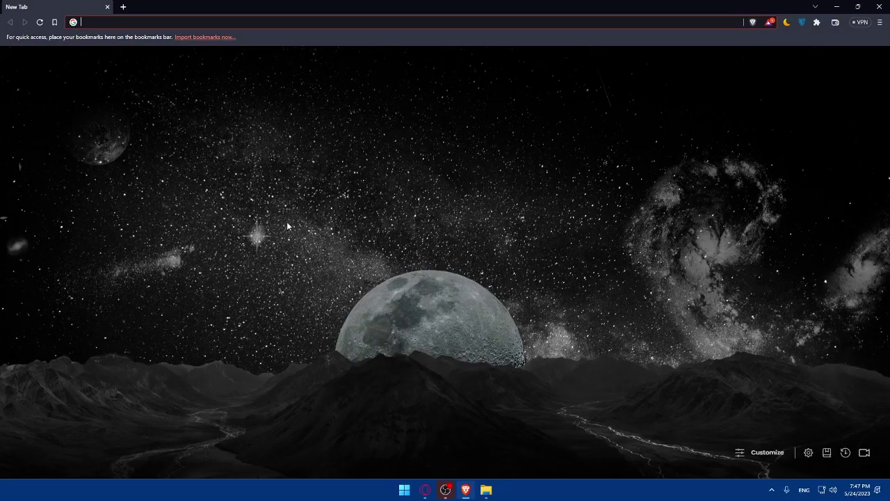
text(--)
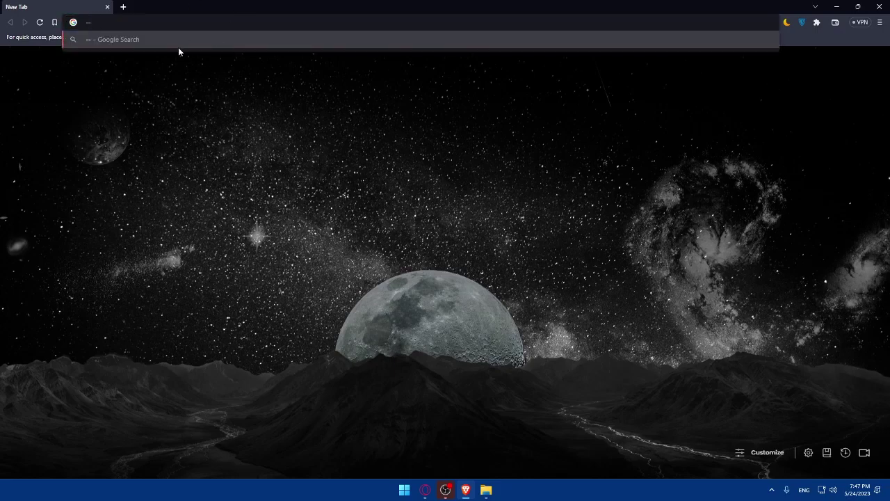
key(BackSpace)
key(BackSpace)
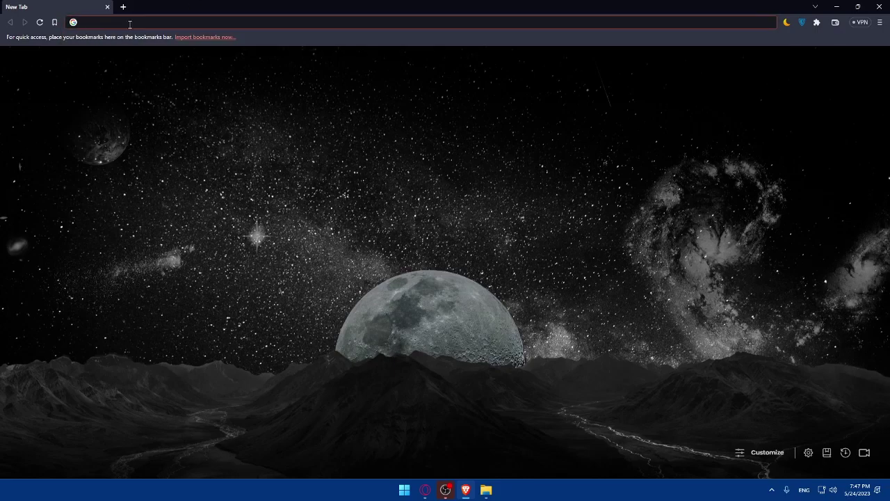
text(discord.com)
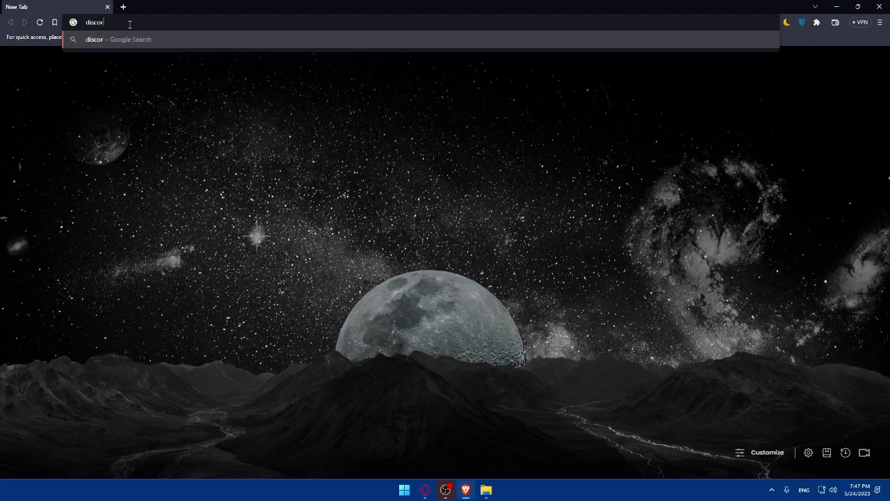
key(Return)
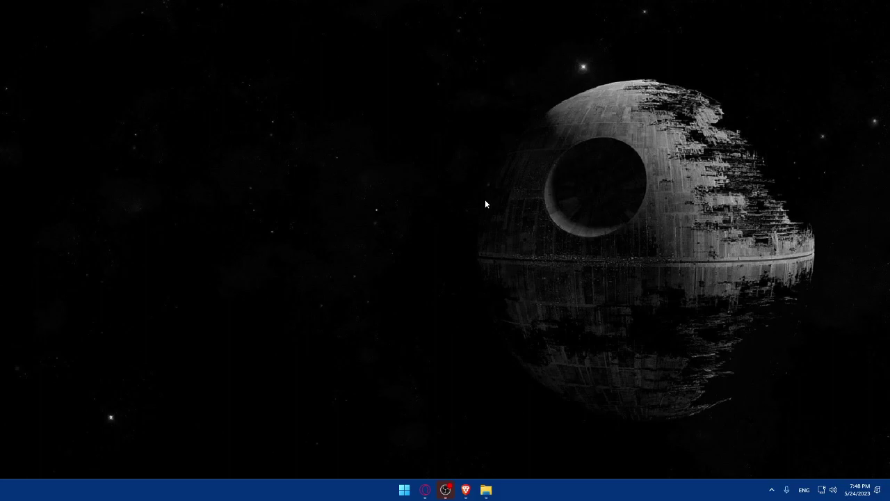
Launch the Discord desktop app
key(super)
text(di)
key(Return)
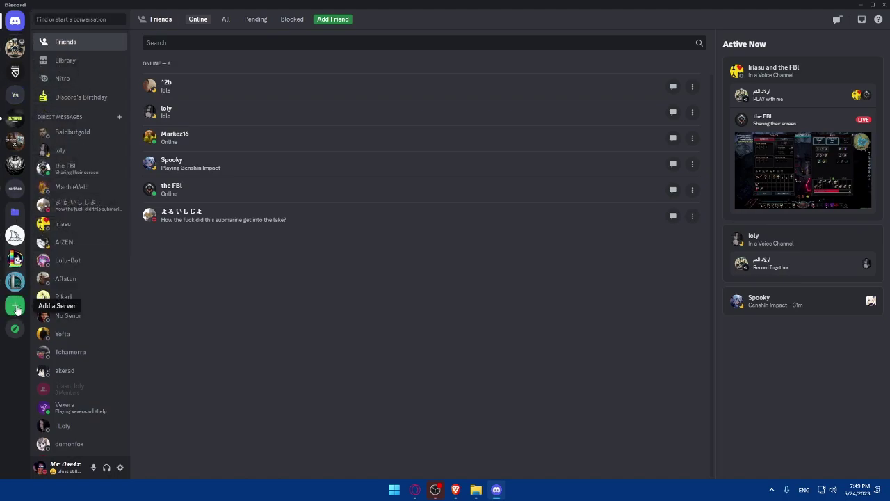
Start a new server with Create My Own after reviewing the templates, and set it up for a club or community
click(15, 307)
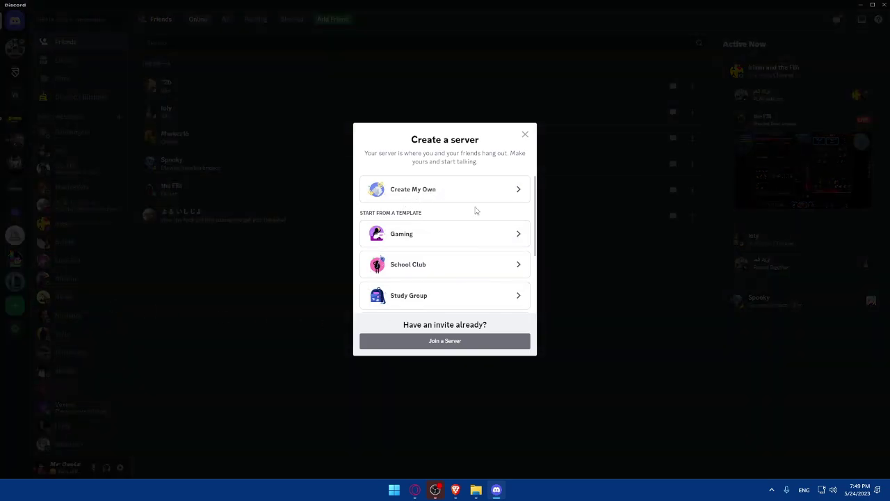
scroll(475, 211, down, 2)
scroll(475, 210, up, 2)
scroll(447, 223, down, 2)
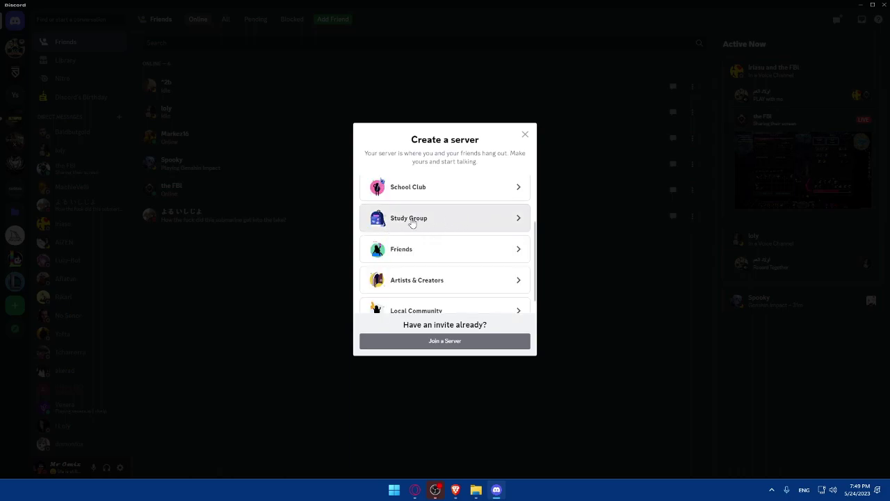
scroll(431, 261, down, 1)
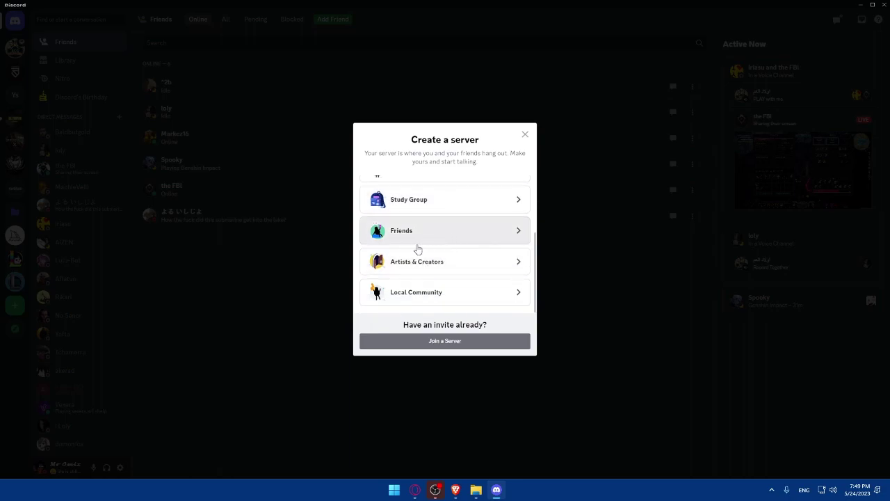
scroll(442, 289, up, 3)
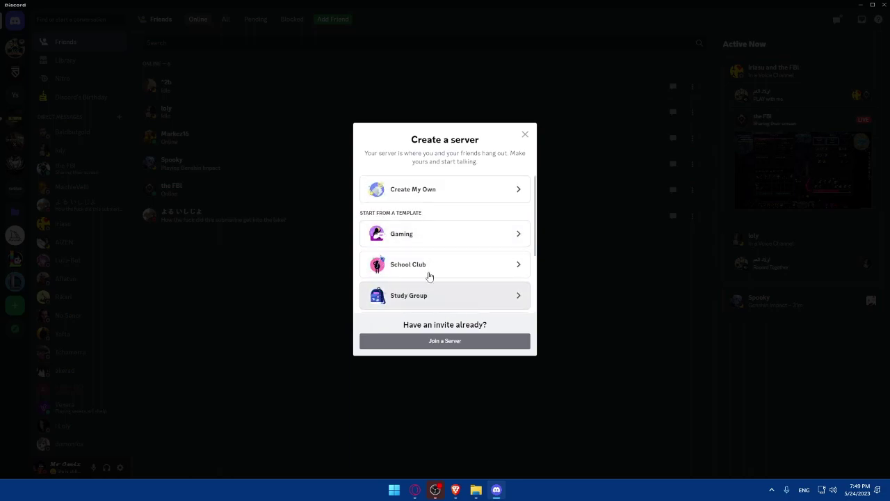
scroll(459, 264, down, 3)
scroll(449, 252, up, 3)
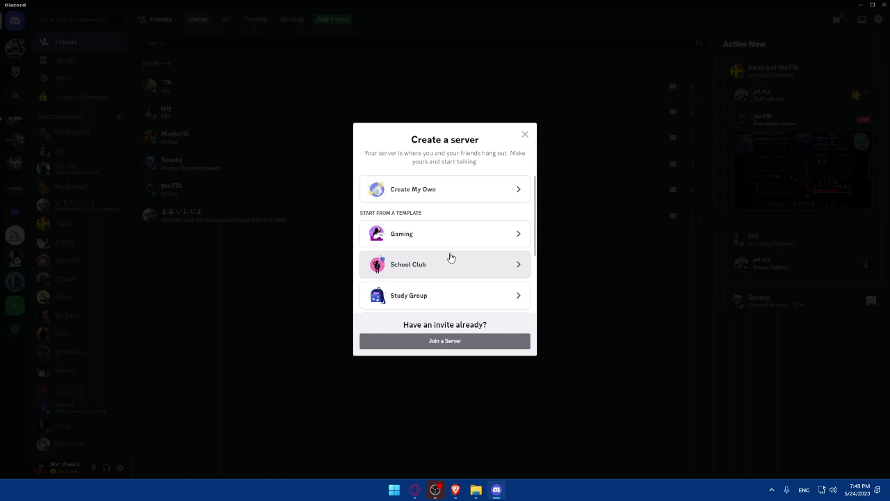
click(453, 194)
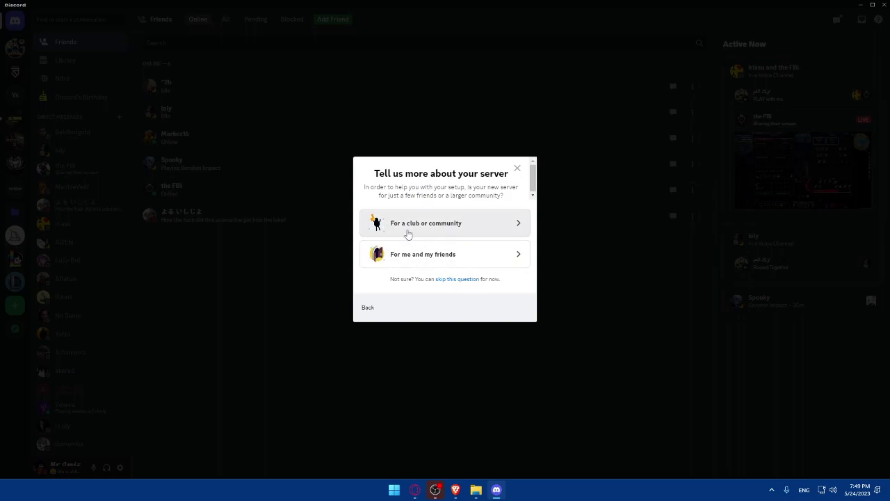
click(439, 231)
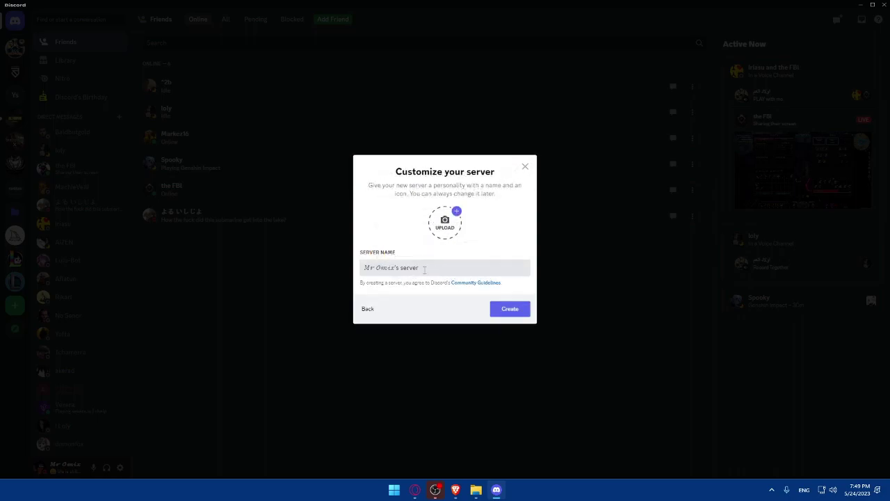
Replace the default server name with Test Crypto
drag(418, 268, 362, 269)
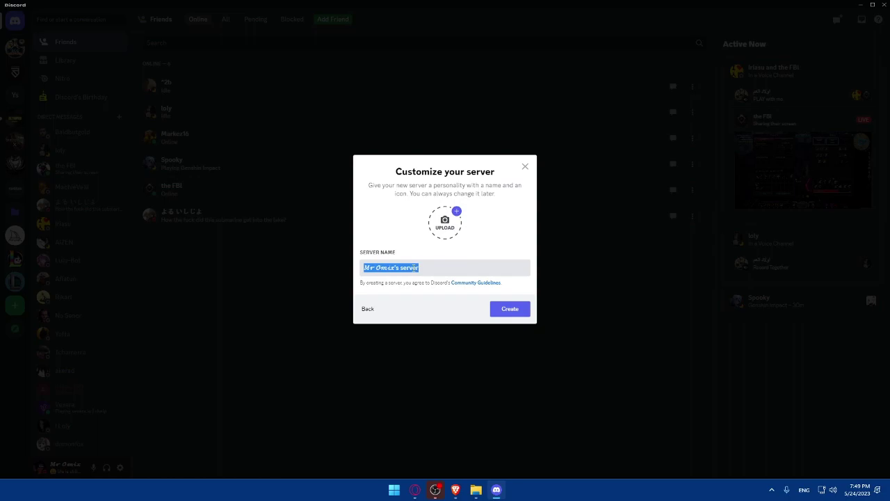
text(Test Crypto)
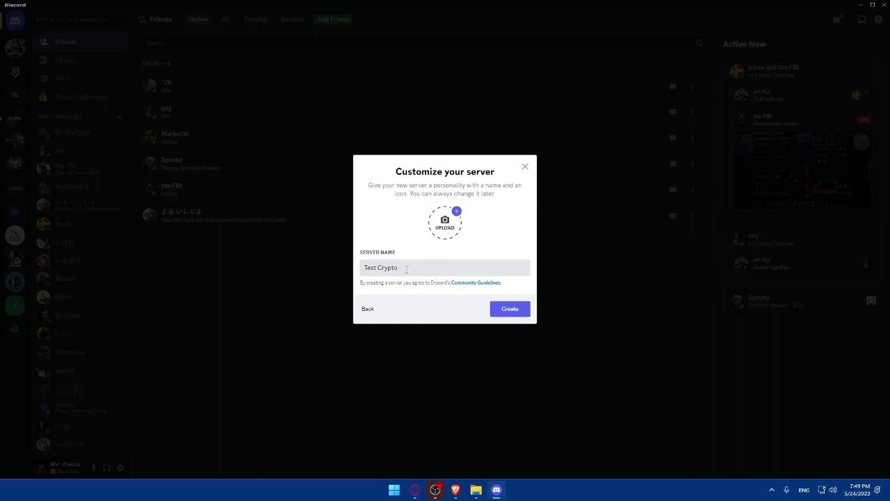
triple_click(411, 267)
click(411, 267)
Upload an image from the Downloads folder as the server icon and create the server
click(445, 222)
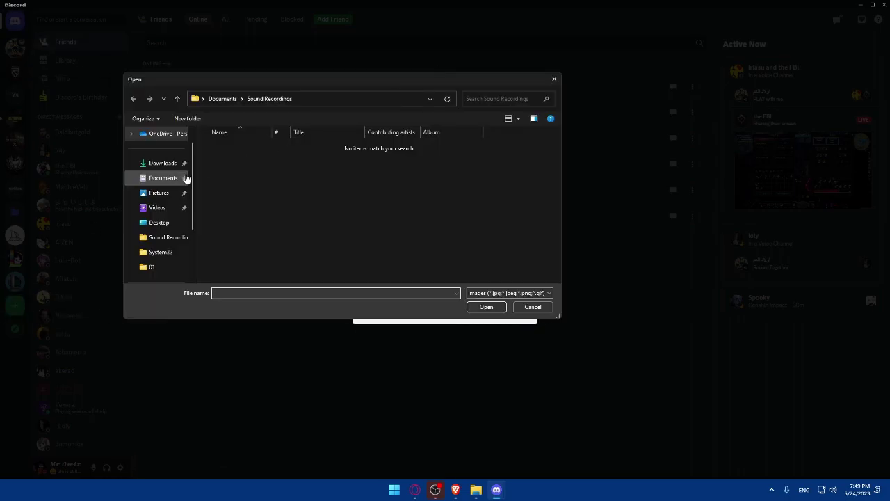
click(154, 163)
double_click(265, 232)
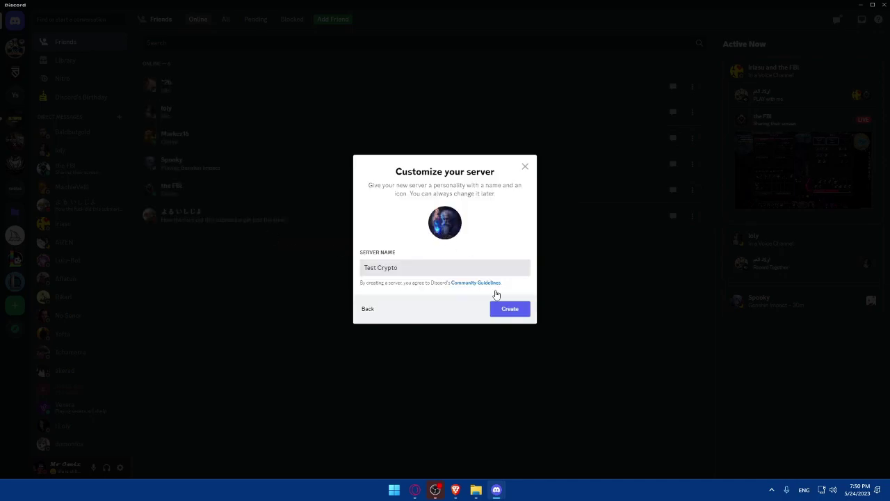
click(511, 310)
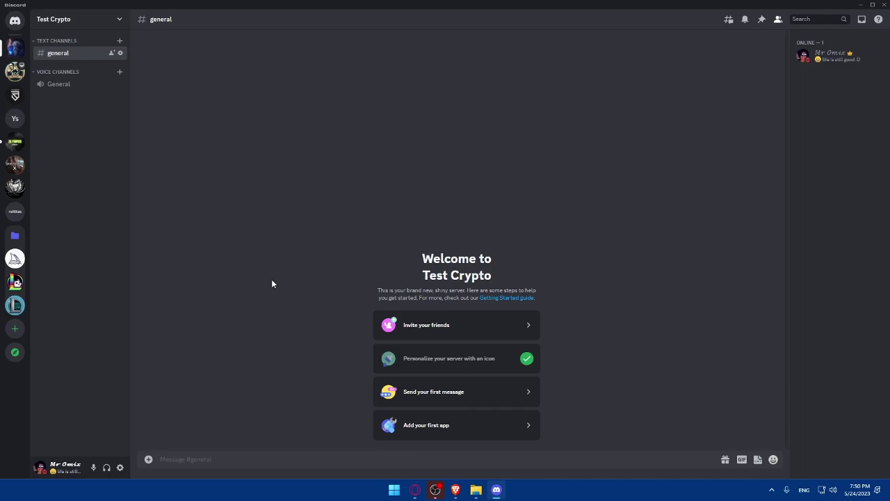
text(-)
text(---)
click(120, 43)
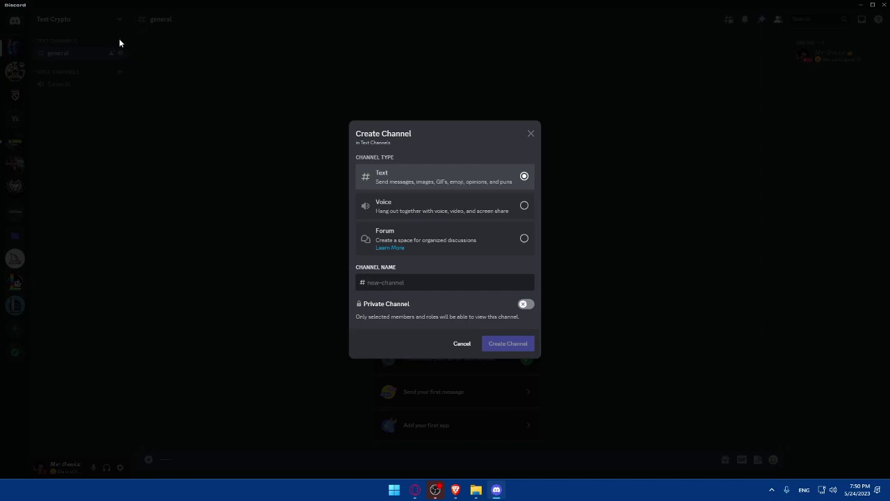
key(Escape)
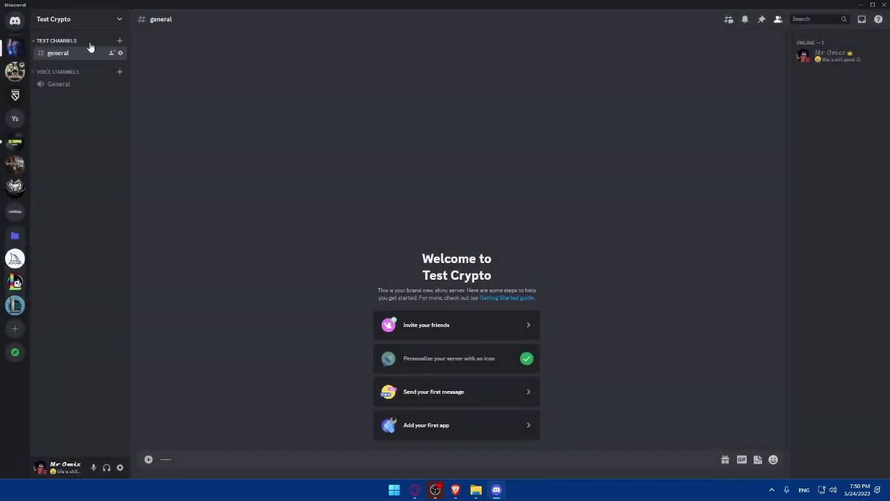
Create a non-private text channel named general-discussion under Text Channels
click(119, 43)
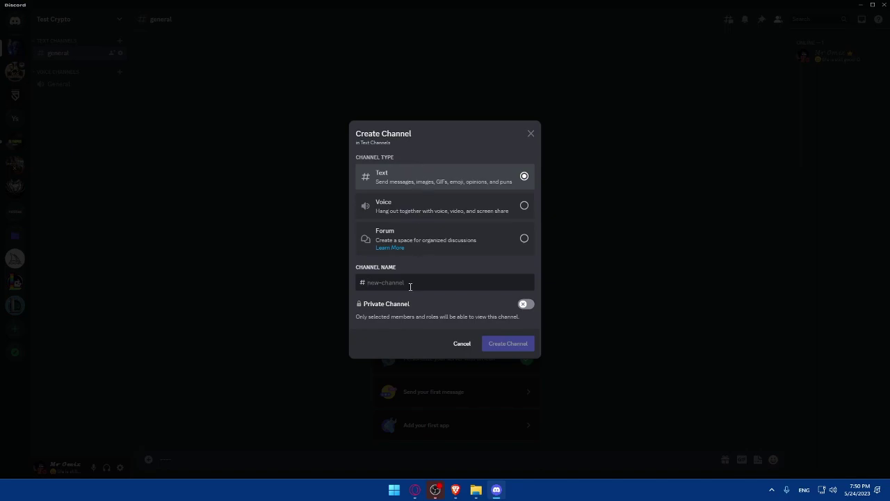
text(gena)
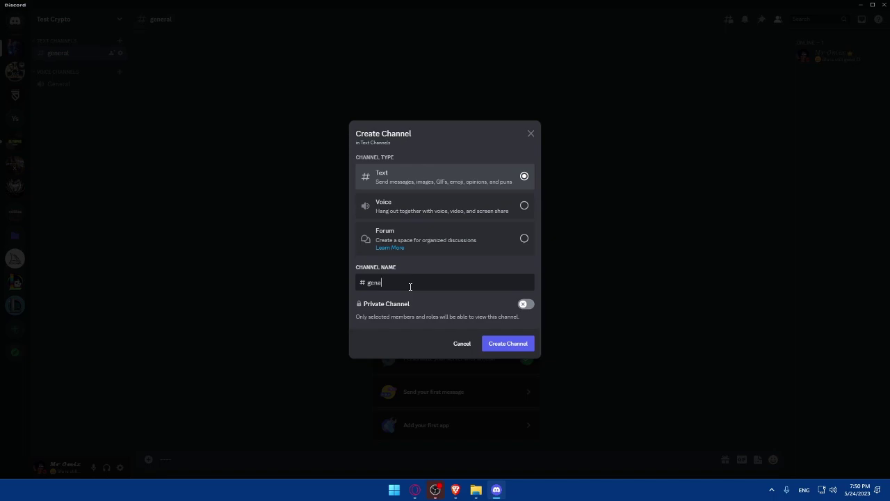
key(BackSpace)
text(eral-discussion)
click(527, 306)
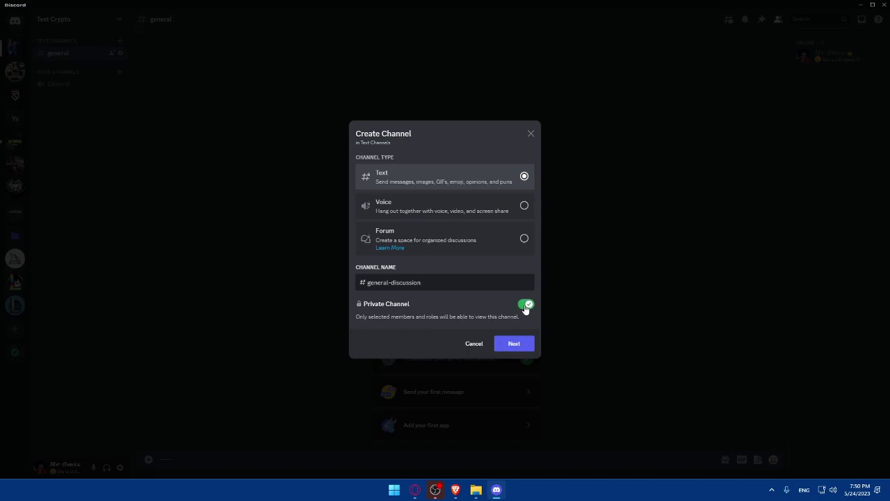
click(527, 305)
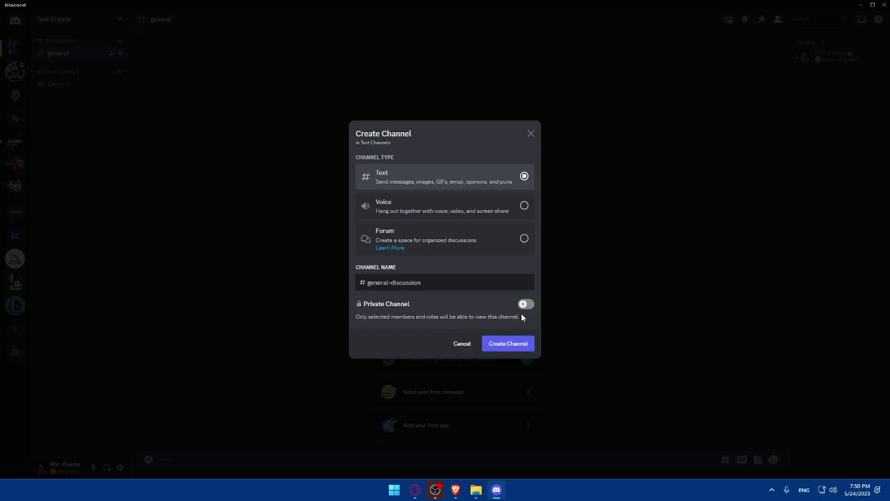
click(507, 347)
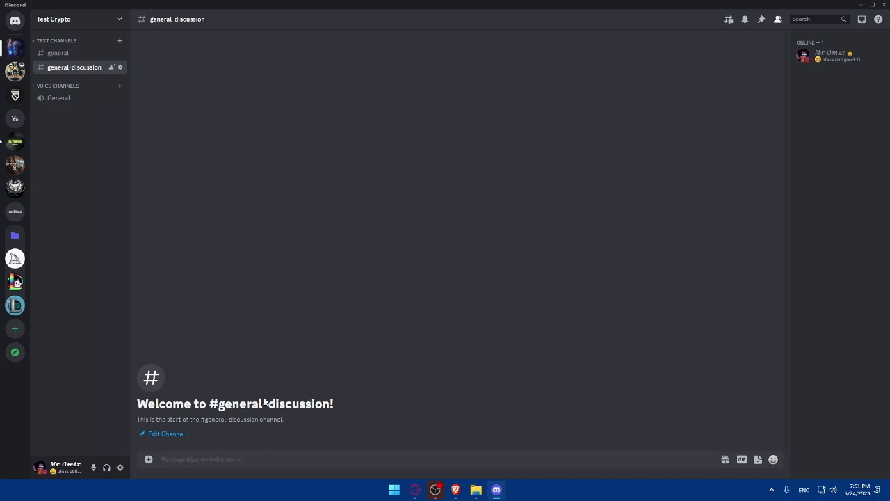
text(-)
key(BackSpace)
text(-)
Start a second text channel under Text Channels and name it project-update
click(119, 40)
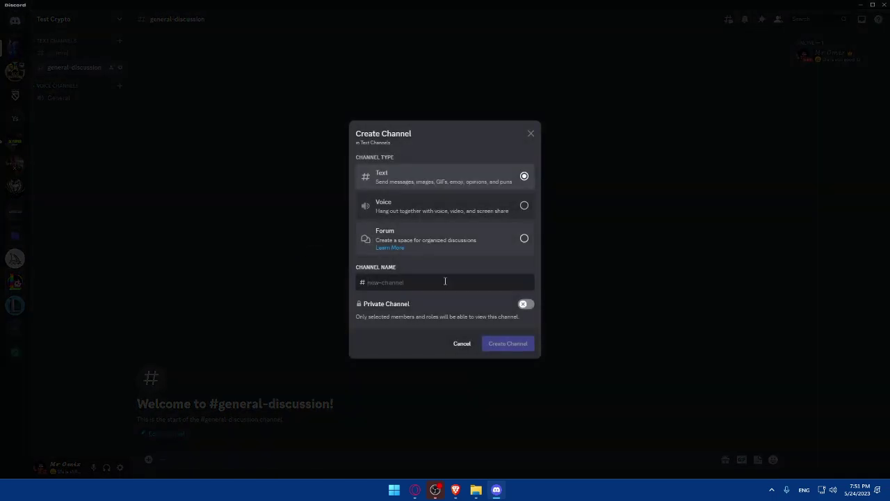
text(p)
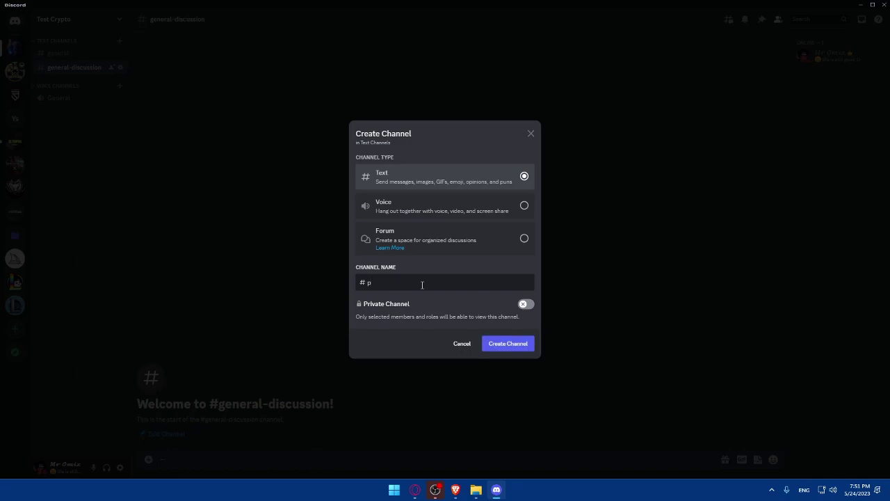
text(roject-ubdare)
key(BackSpace)
key(BackSpace)
text(te)
click(397, 283)
key(BackSpace)
text(p)
click(527, 305)
click(514, 344)
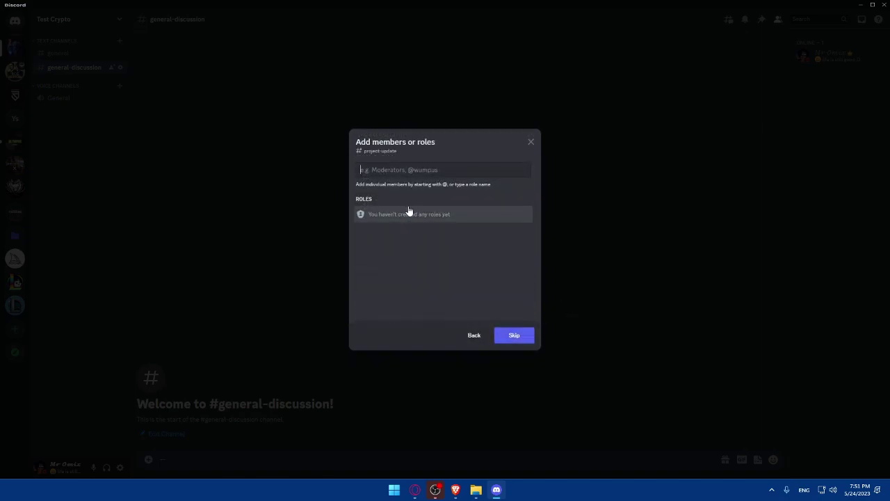
text(ev)
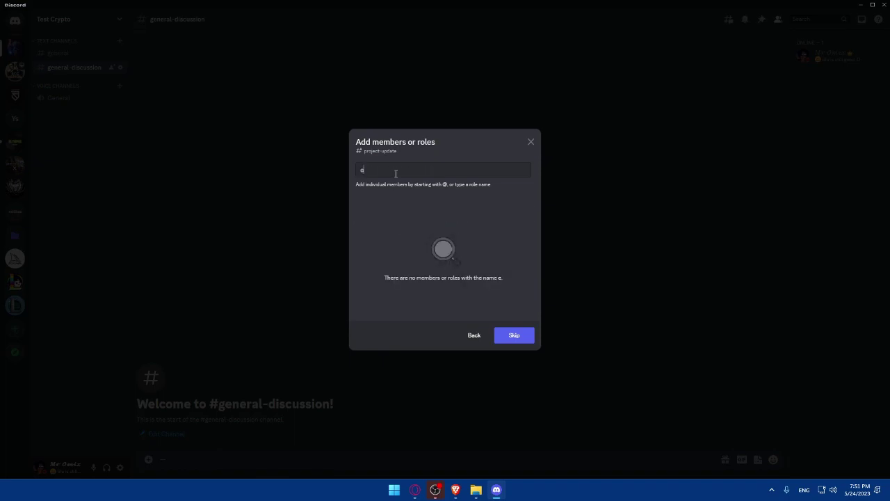
key(BackSpace)
key(BackSpace)
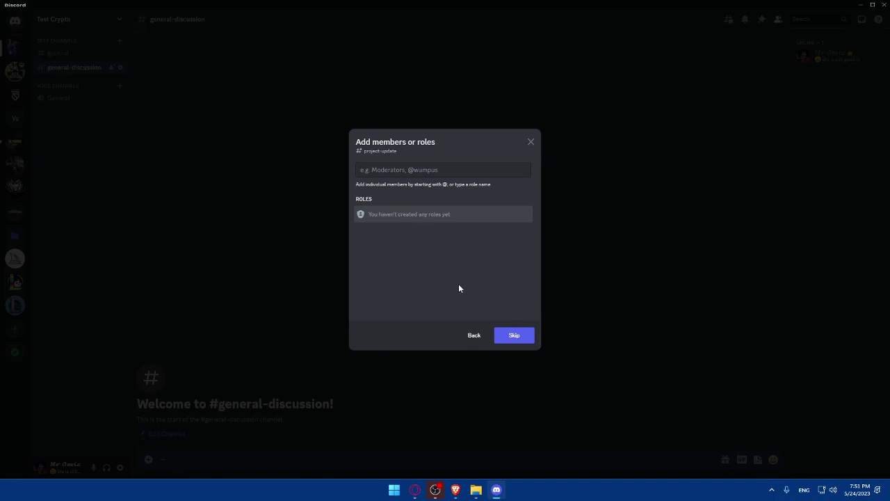
click(481, 337)
click(525, 304)
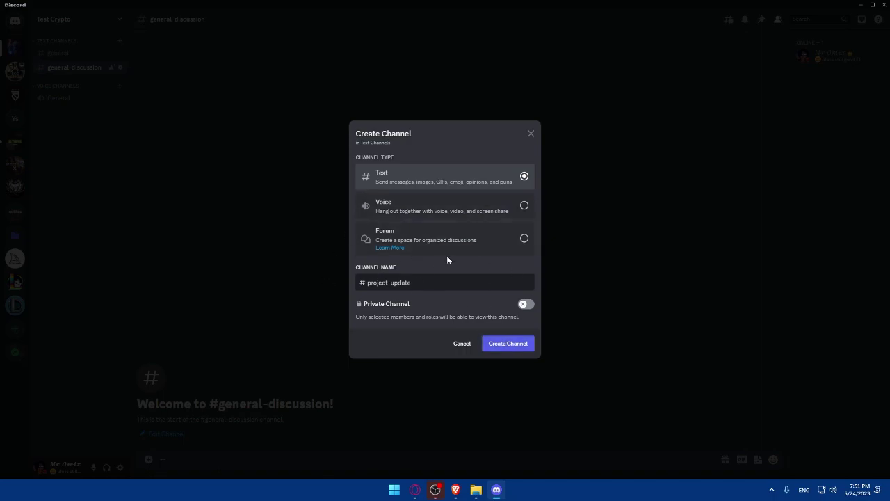
click(507, 348)
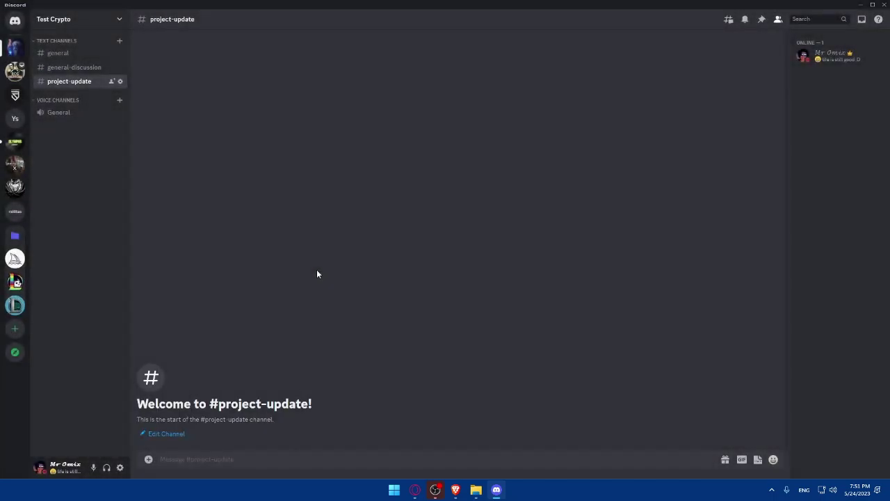
click(120, 81)
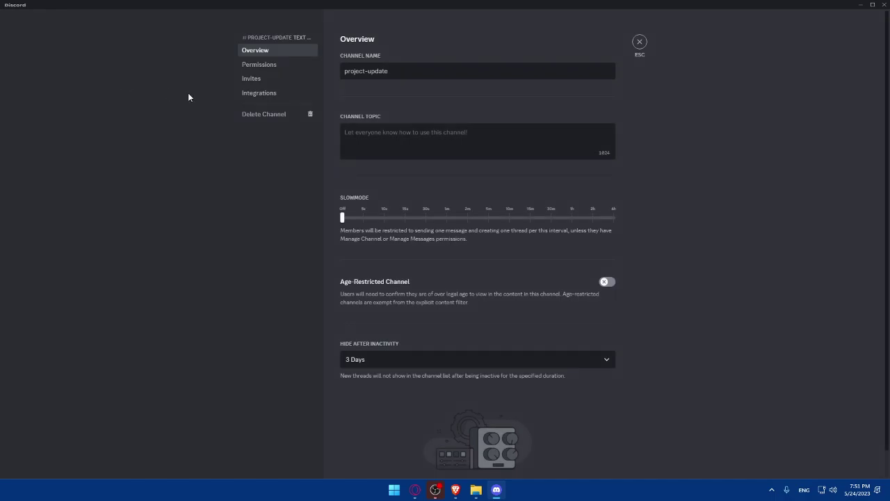
click(267, 68)
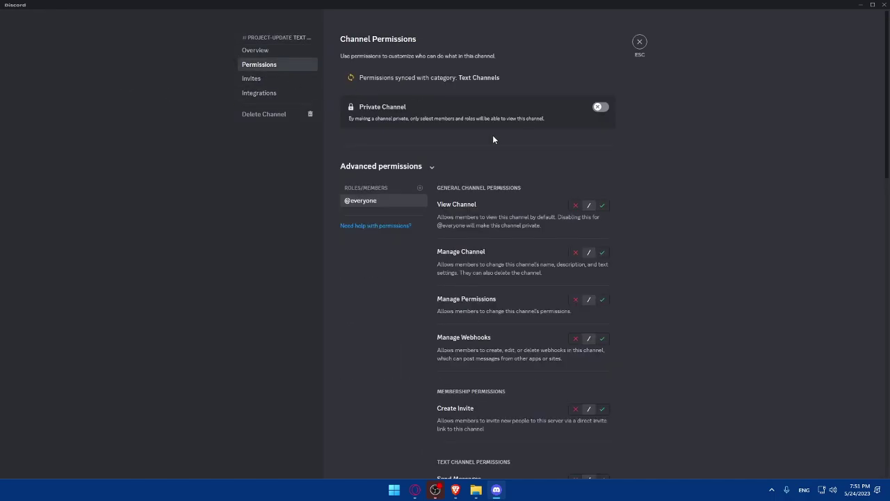
click(603, 205)
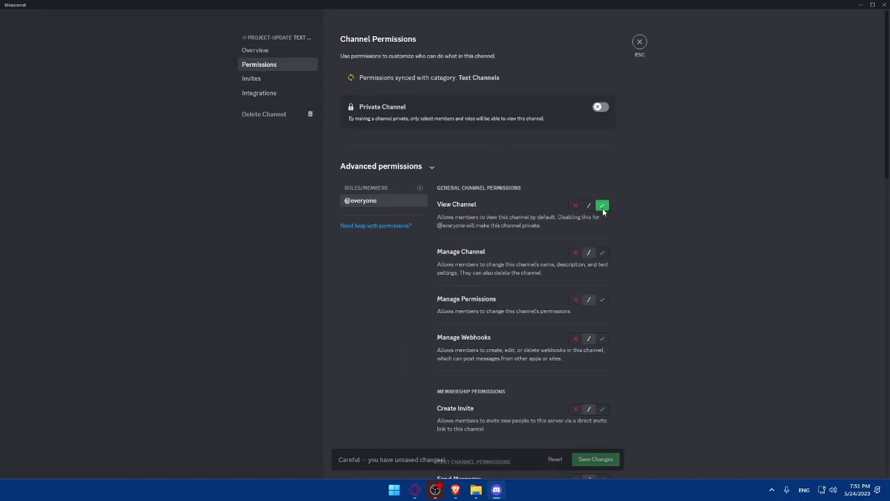
scroll(602, 232, down, 1)
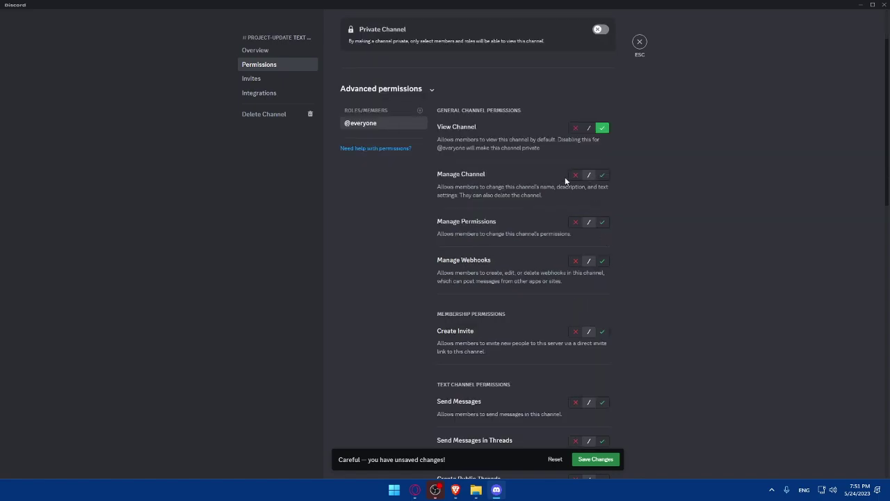
click(576, 223)
click(575, 261)
scroll(577, 268, down, 1)
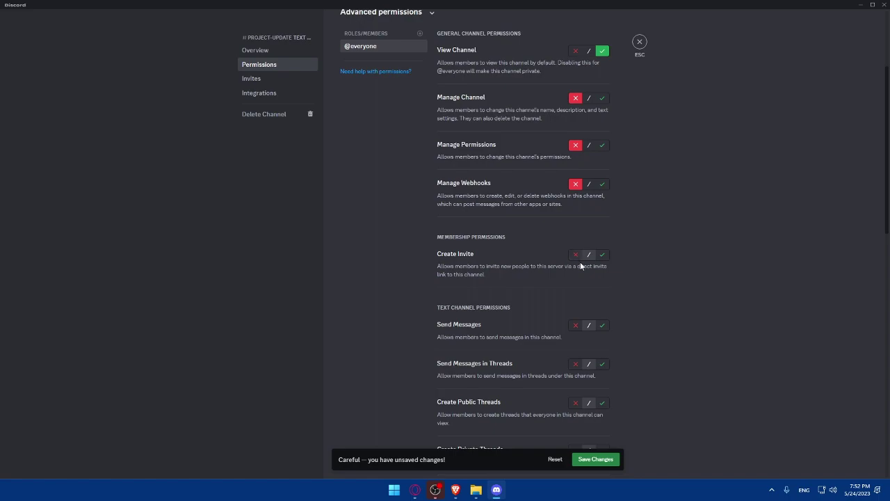
scroll(580, 261, down, 1)
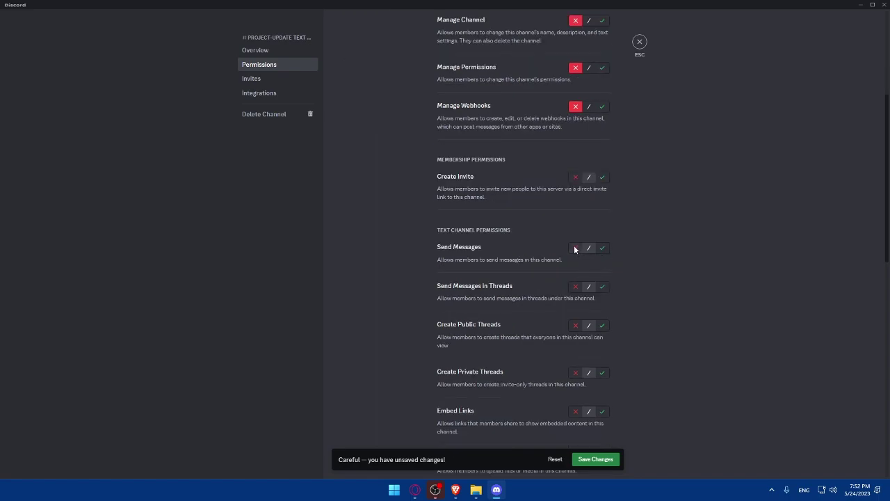
click(576, 249)
click(595, 459)
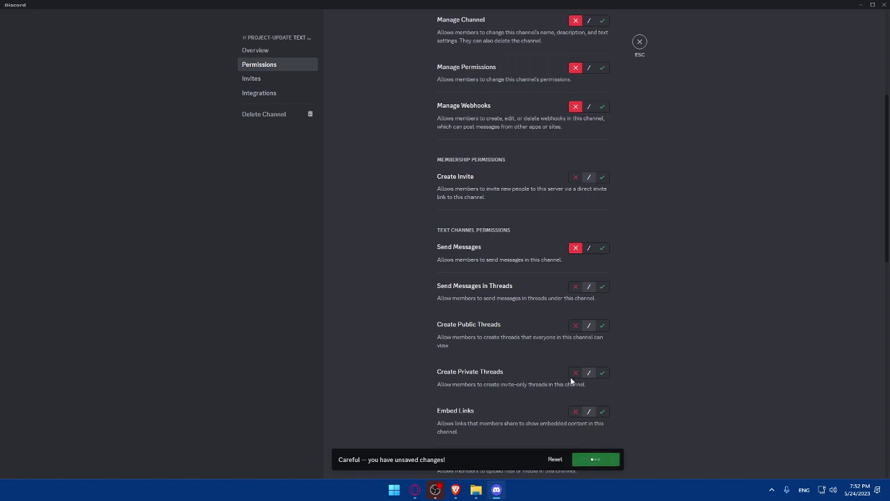
click(640, 41)
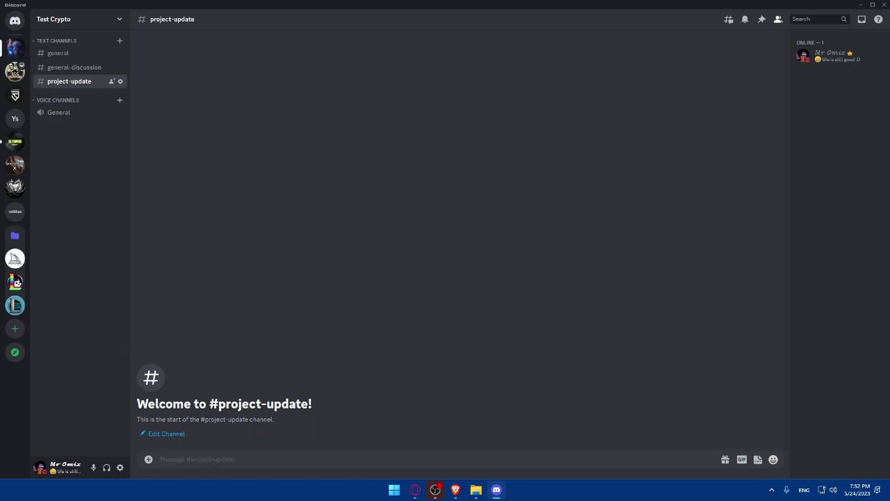
text(-)
key(BackSpace)
key(BackSpace)
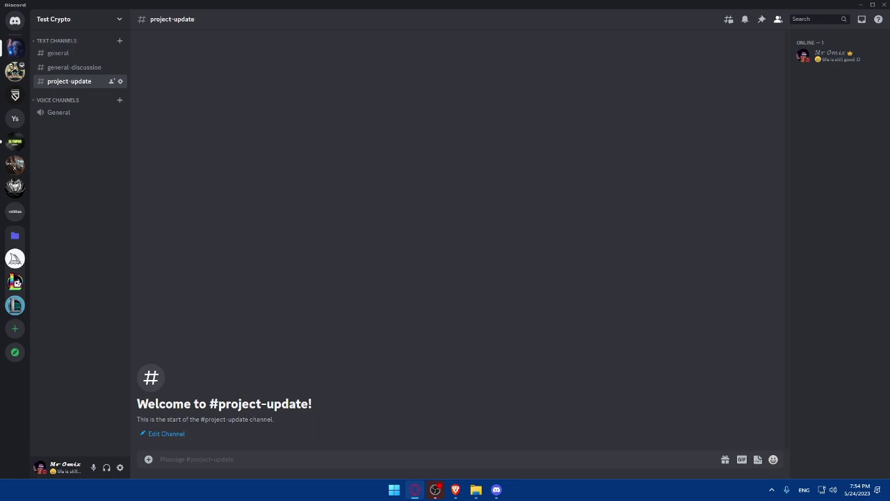
Create a new role in the Test Crypto server's role settings, view its member management and leave the settings
click(117, 19)
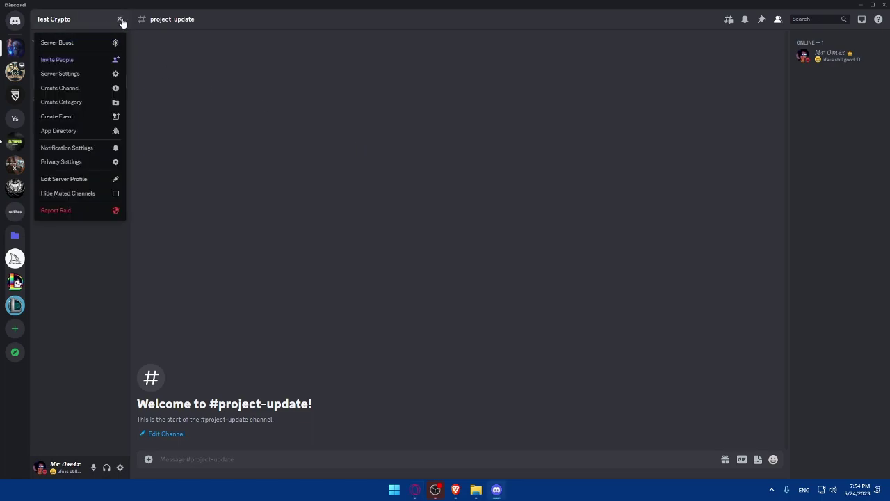
click(121, 21)
right_click(121, 19)
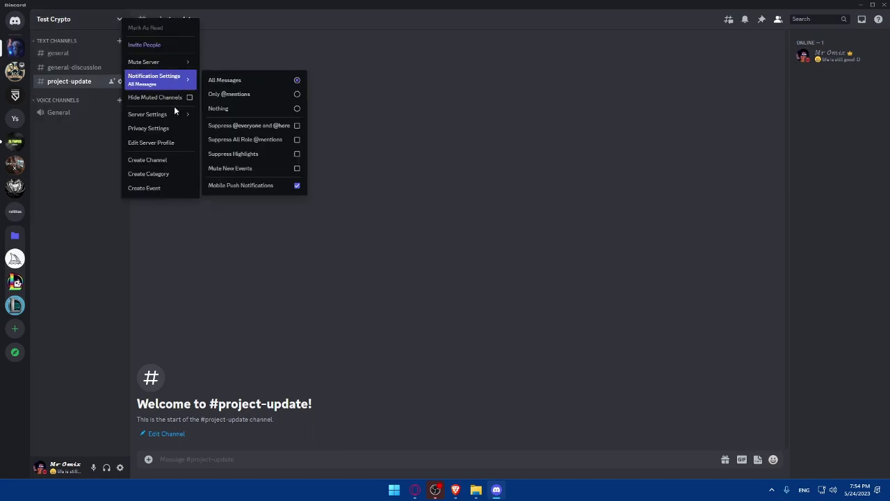
mouse_move(166, 121)
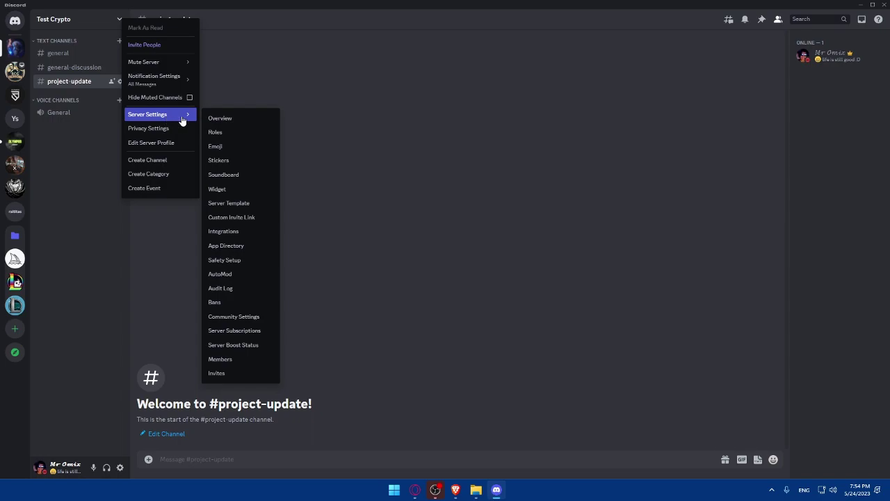
click(237, 133)
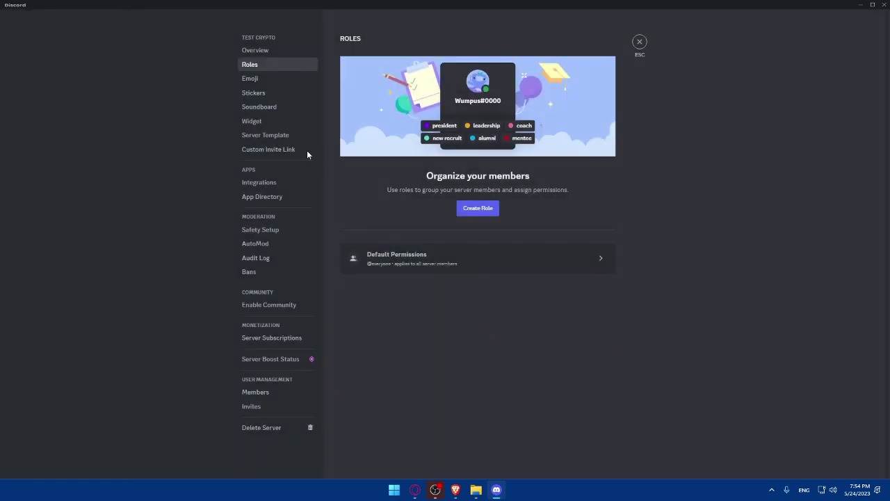
click(470, 208)
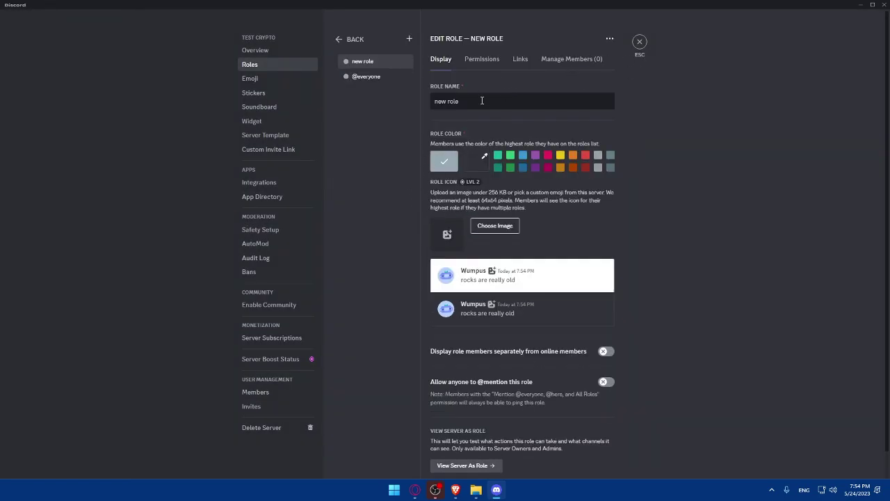
click(570, 60)
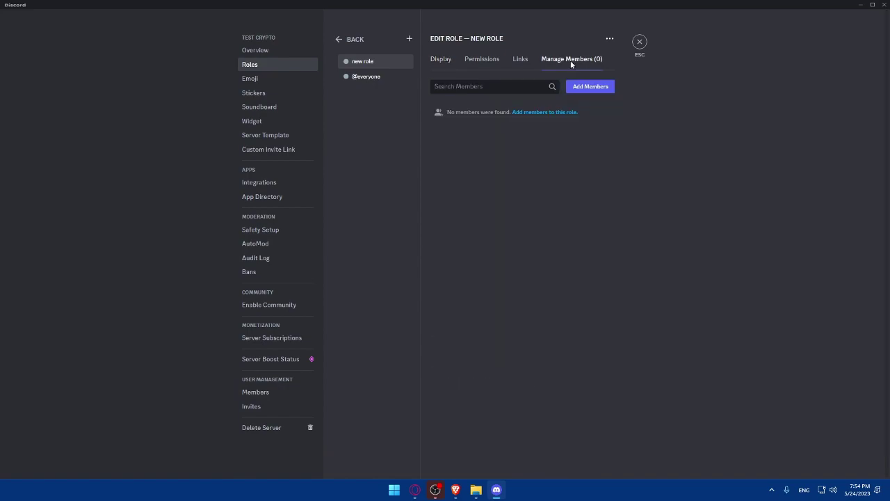
click(640, 42)
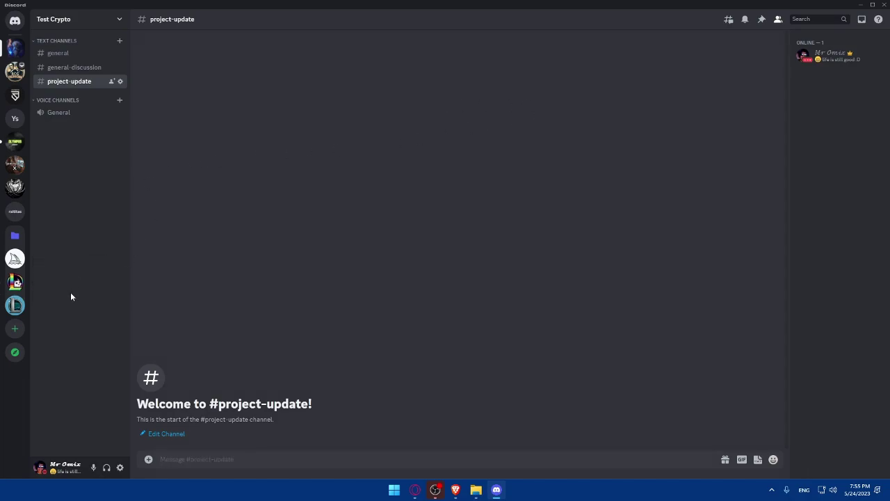
Examine the Server Boost levels and the perks comparison for the Test Crypto server
click(116, 28)
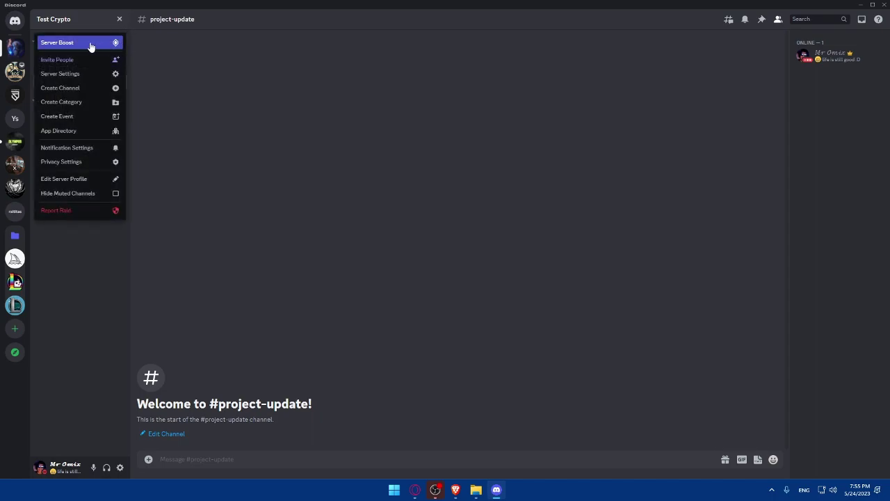
click(91, 44)
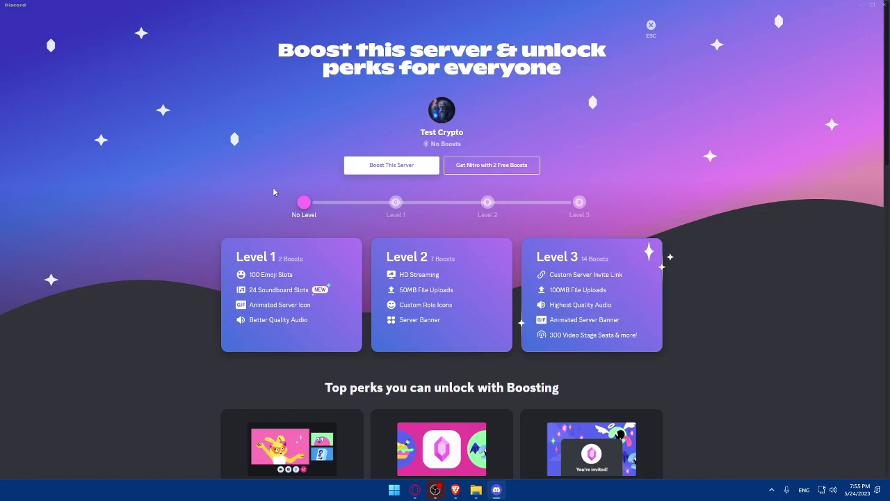
scroll(435, 250, down, 5)
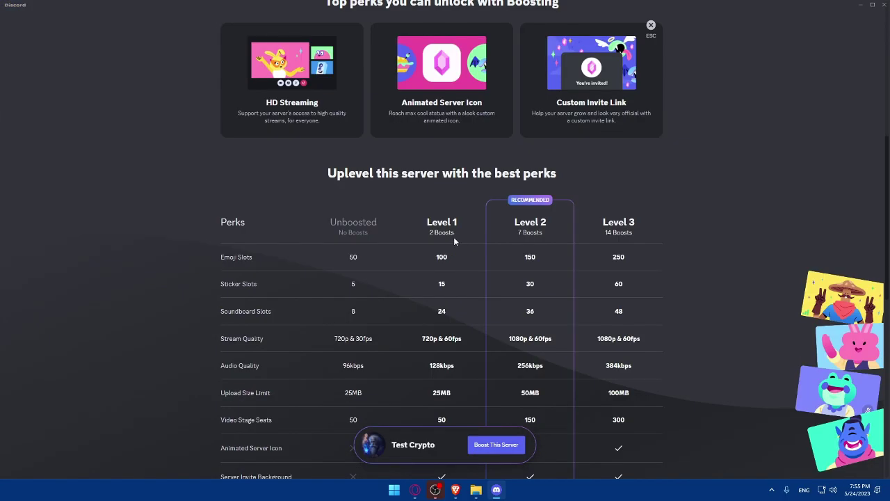
scroll(549, 237, up, 7)
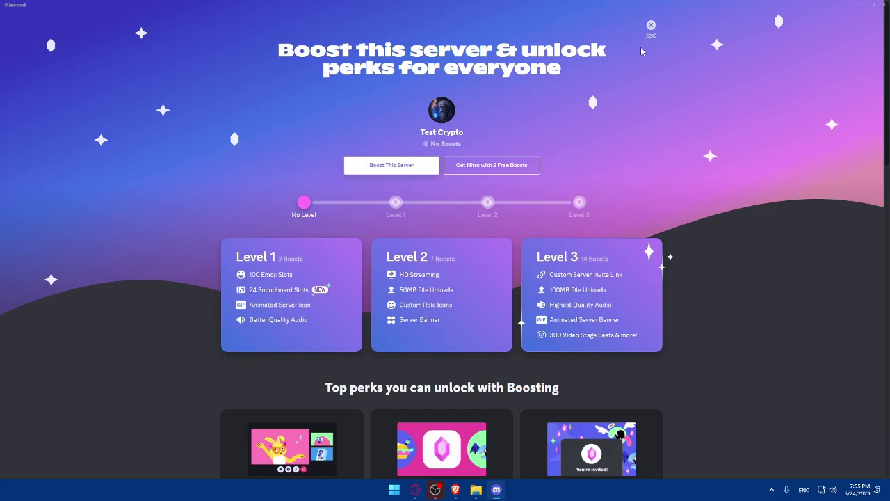
scroll(618, 118, down, 3)
scroll(618, 117, down, 3)
scroll(630, 97, up, 7)
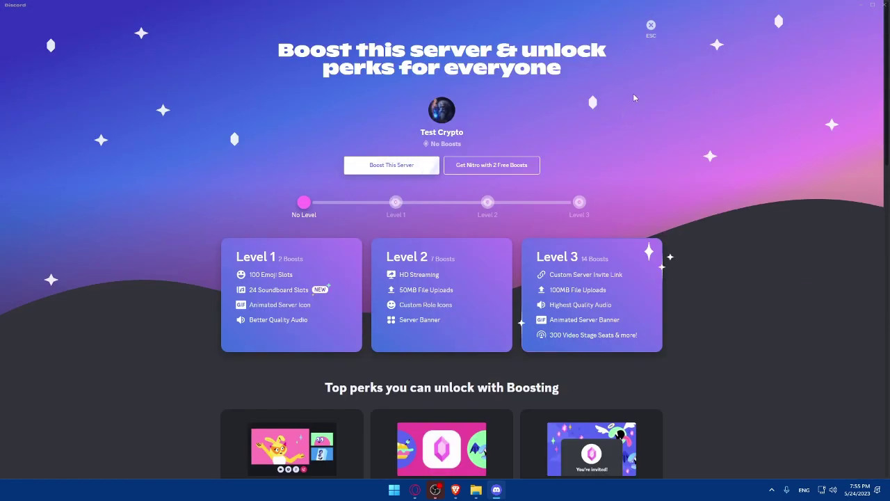
click(651, 26)
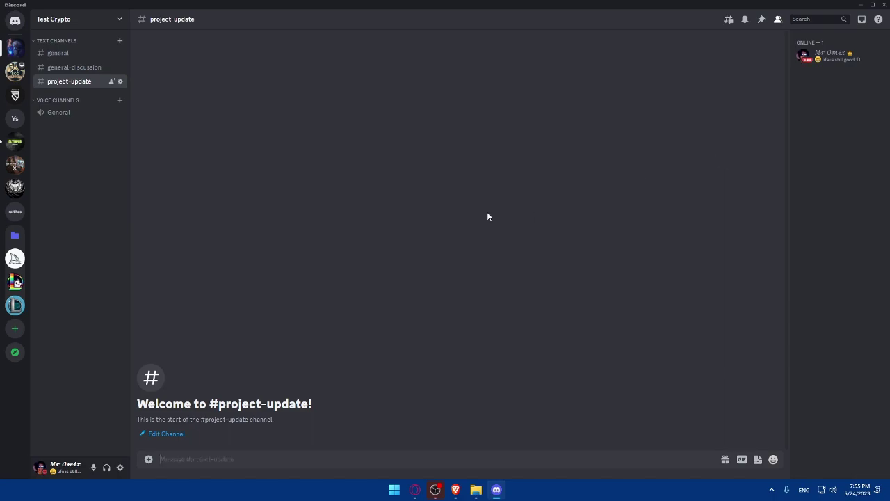
Switch to the Opera browser
click(415, 490)
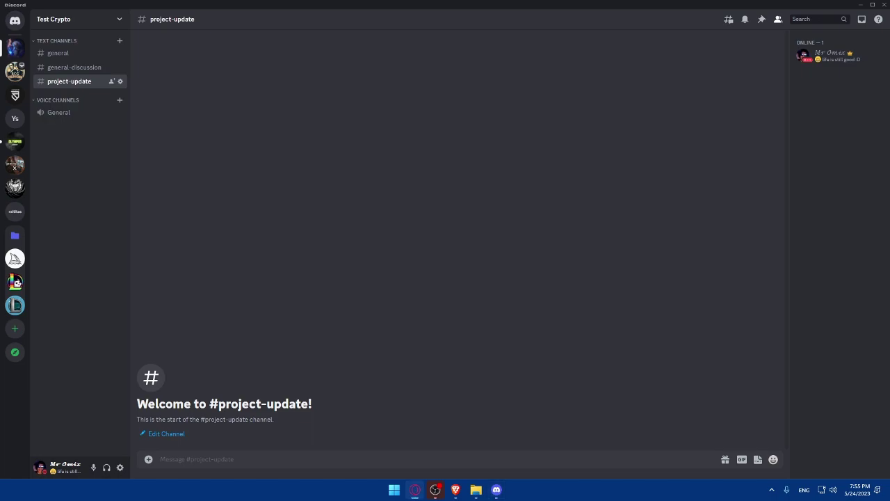